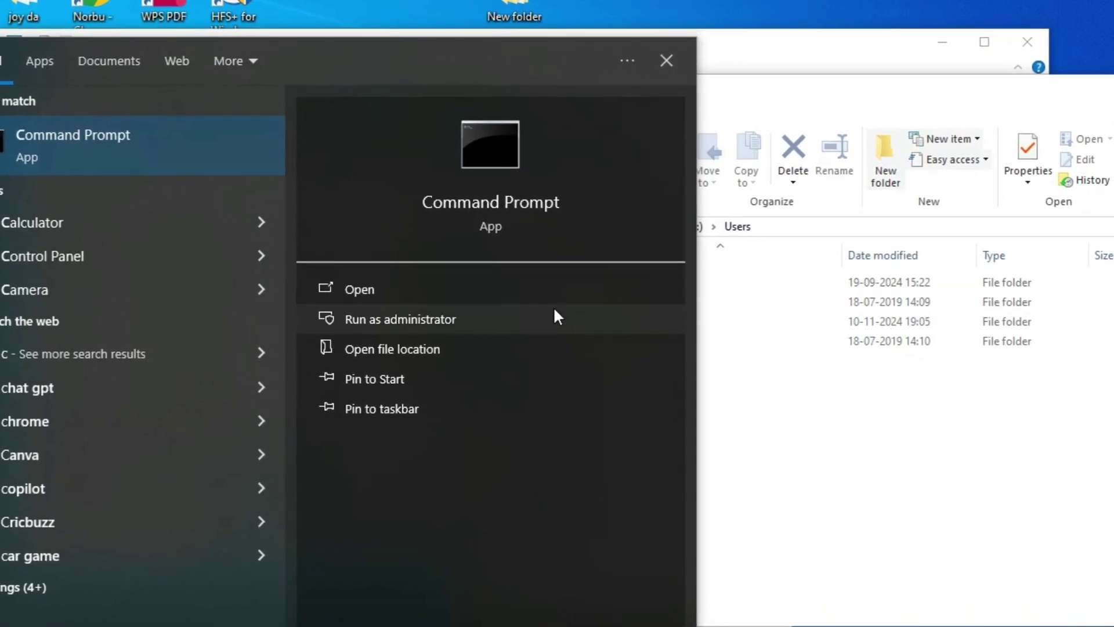
- Launch Command Prompt from the Start menu with Run as administrator
click(539, 320)
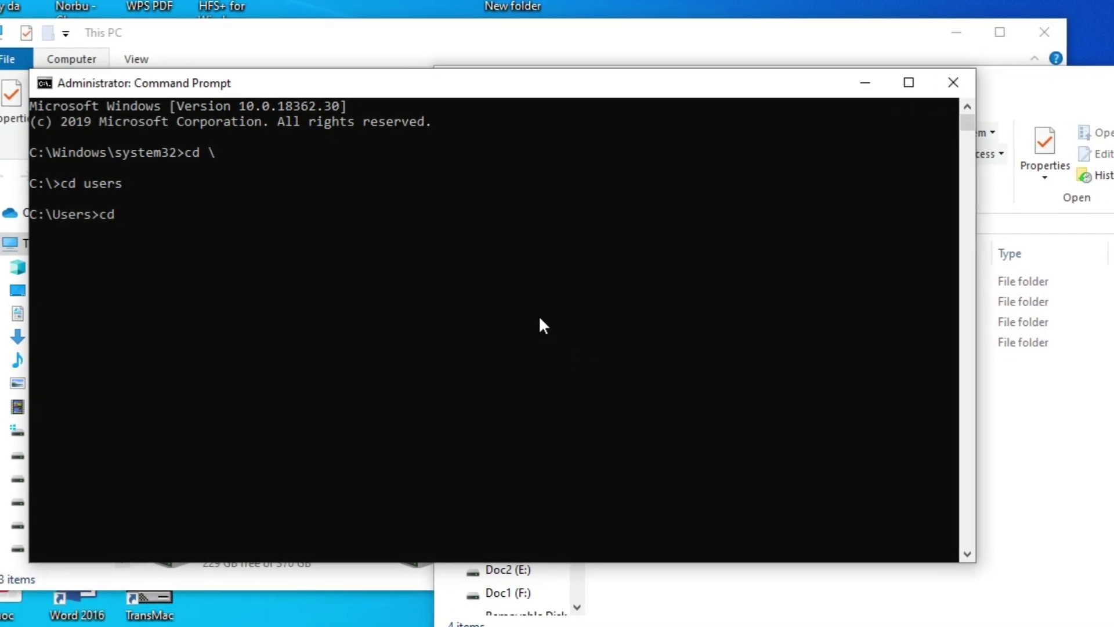
- Change directory into the user profile folder, then into its Downloads folder
text(PC)
key(Return)
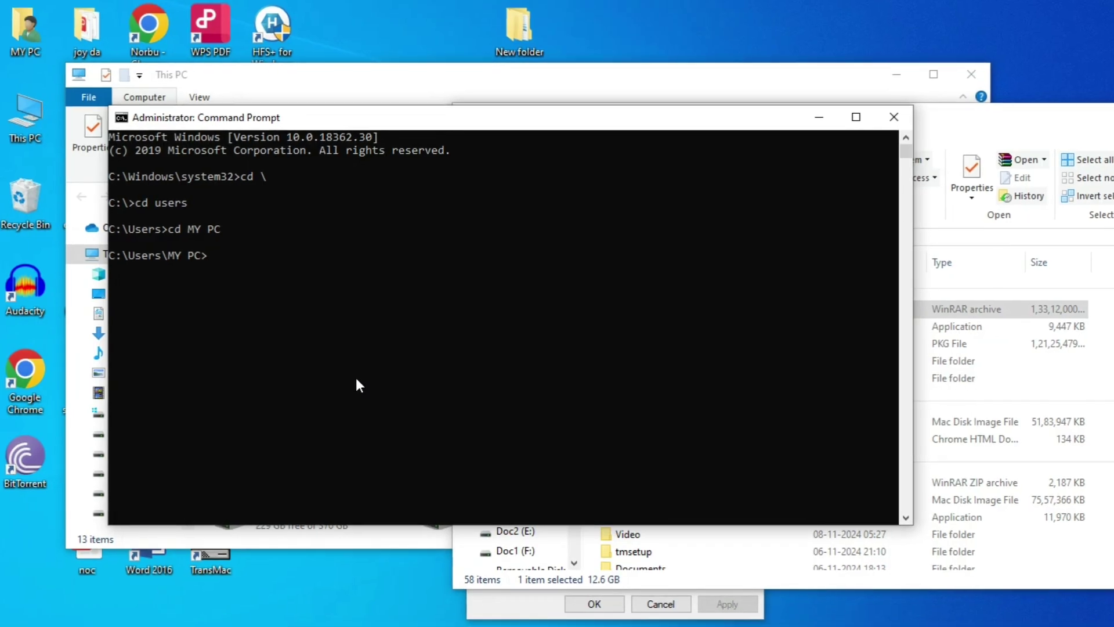
text(cd )
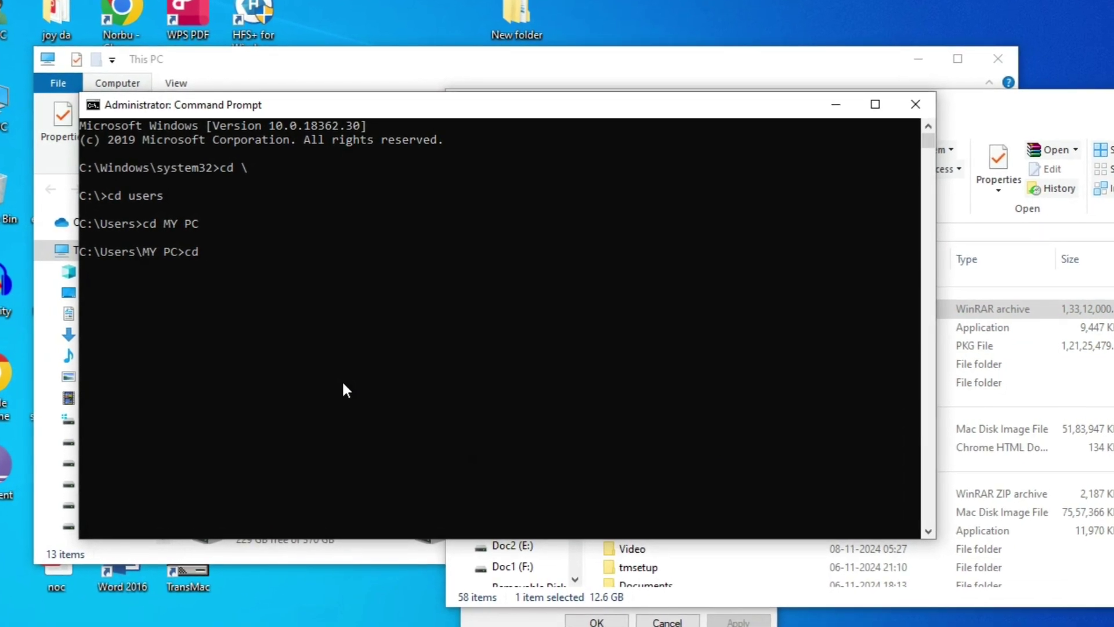
text(downloads)
key(Return)
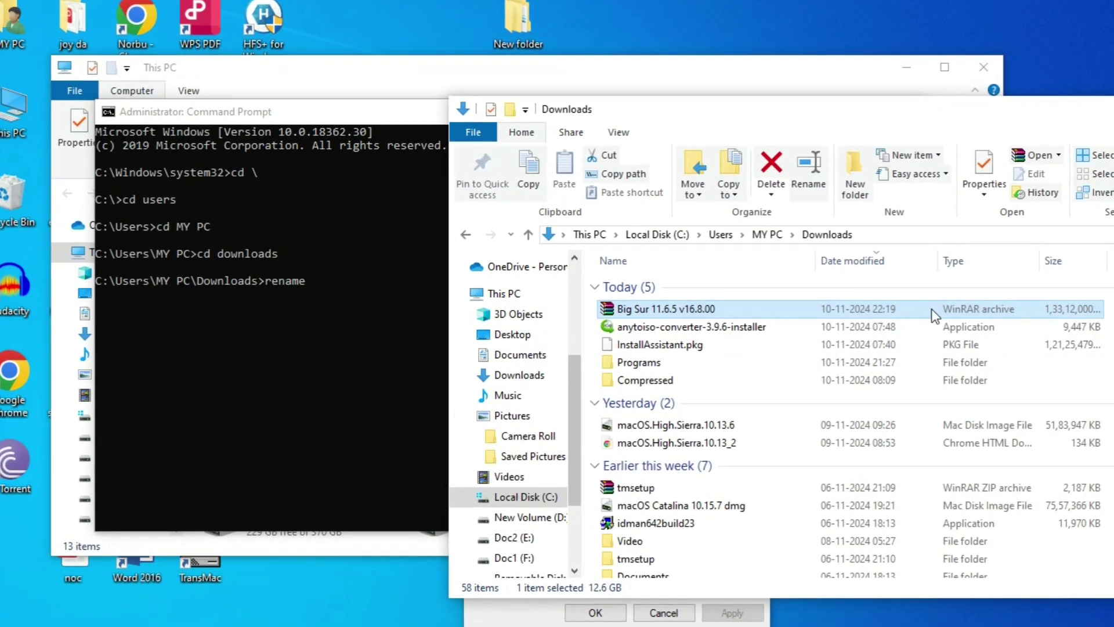
- Copy the Big Sur 11.6.5 v16.8.00 file name and paste it quoted into the rename command
right_click(929, 310)
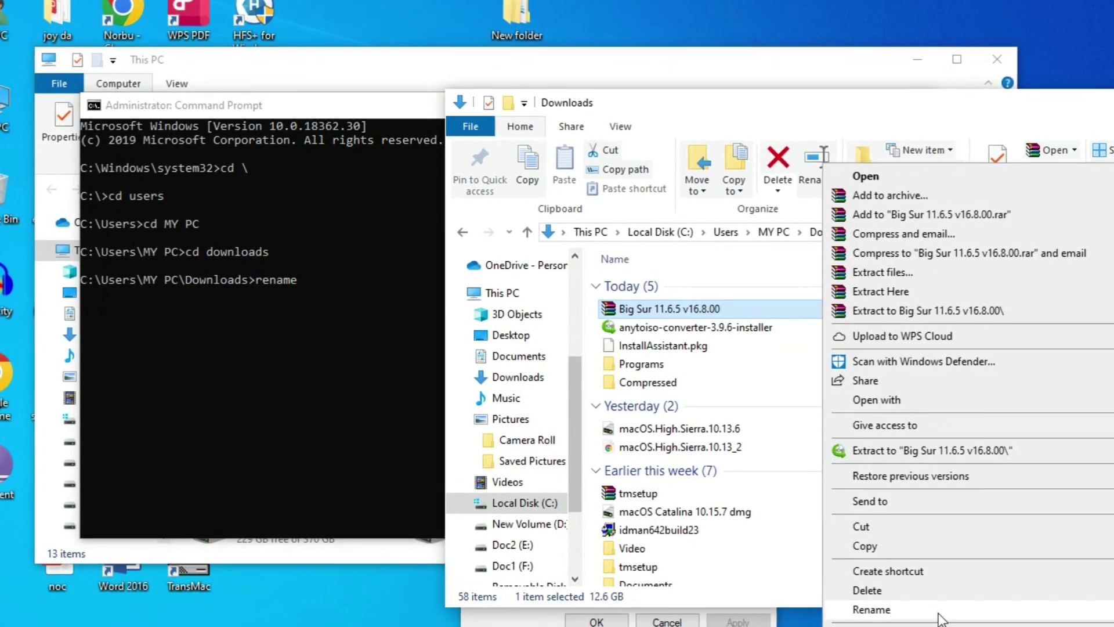
click(935, 611)
key(ctrl+c)
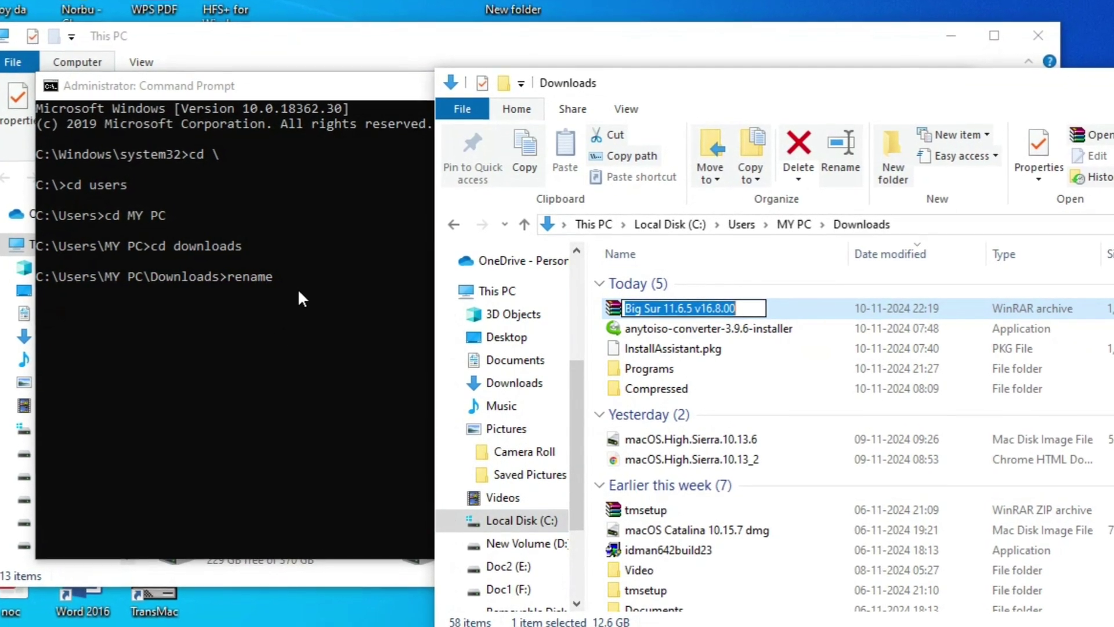
click(298, 293)
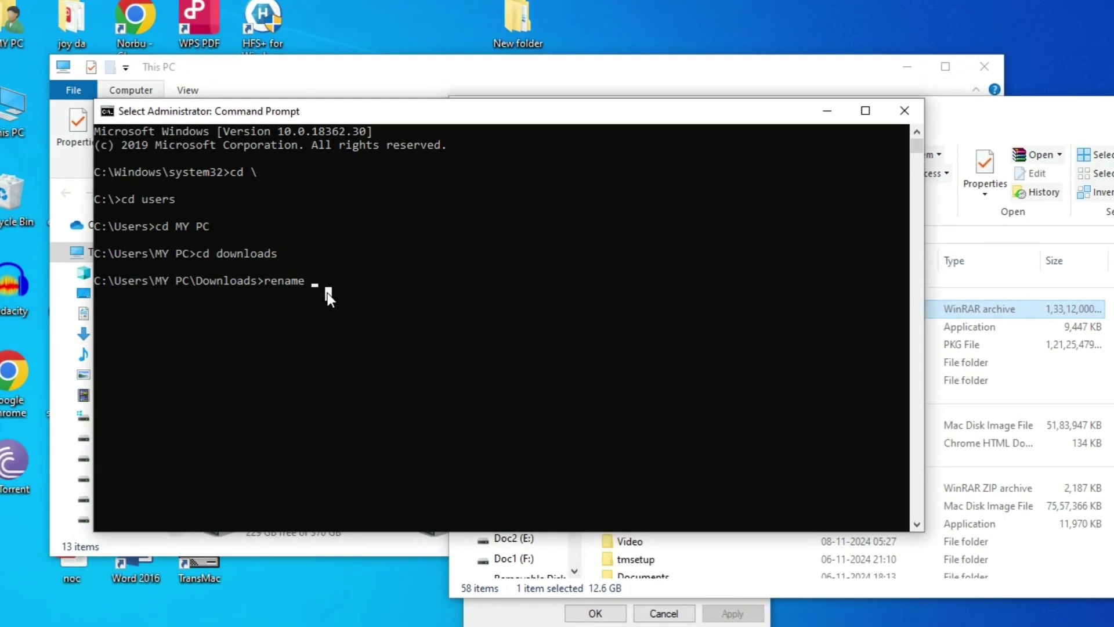
text(")
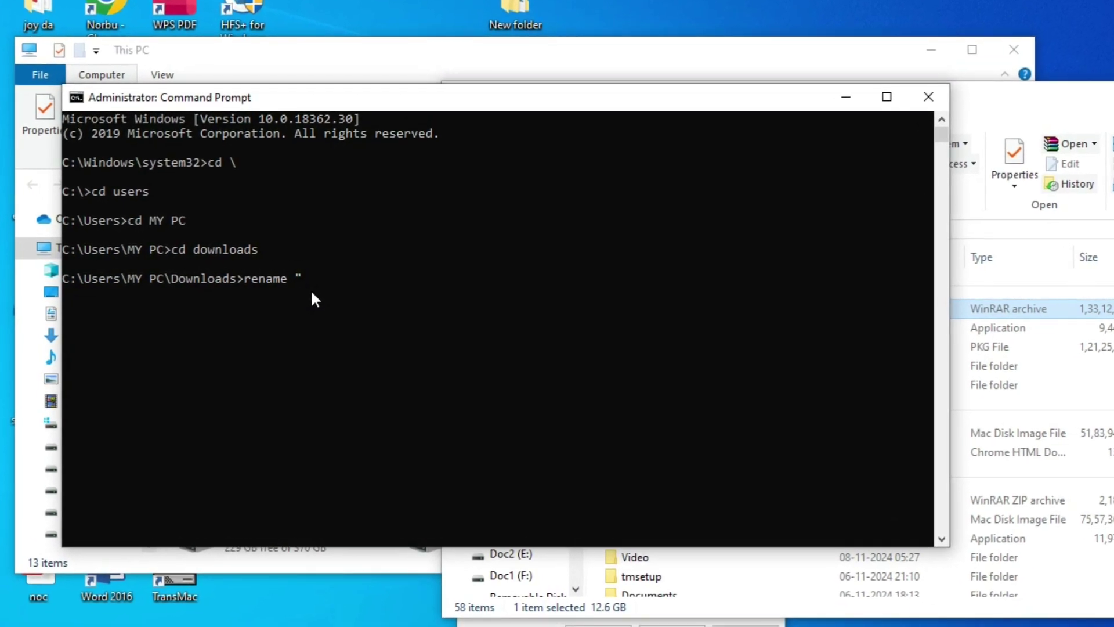
right_click(300, 279)
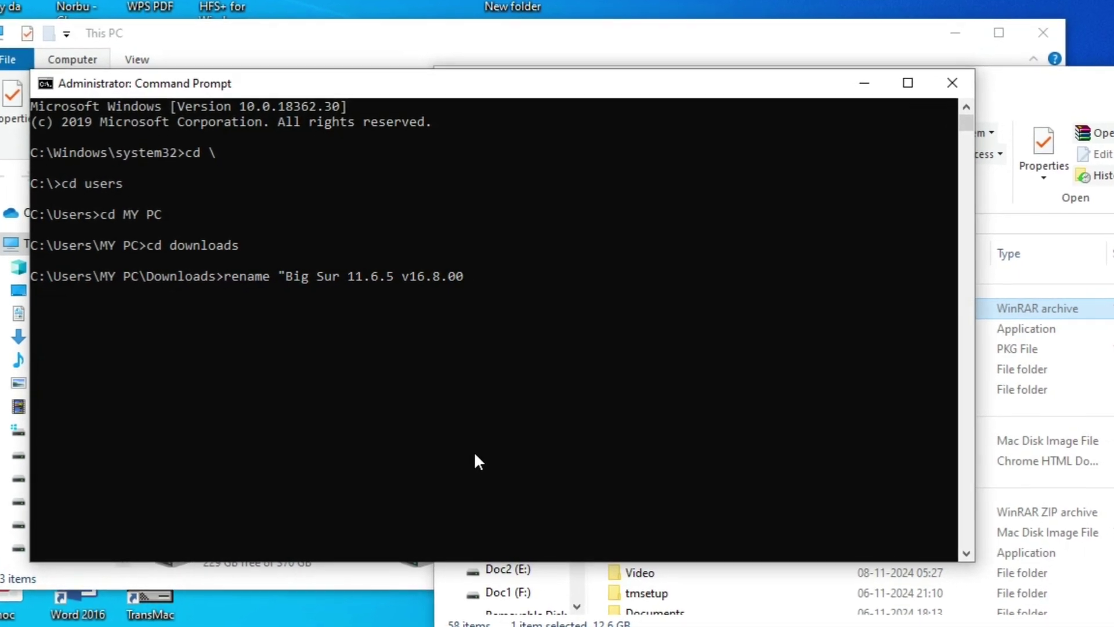
text(.)
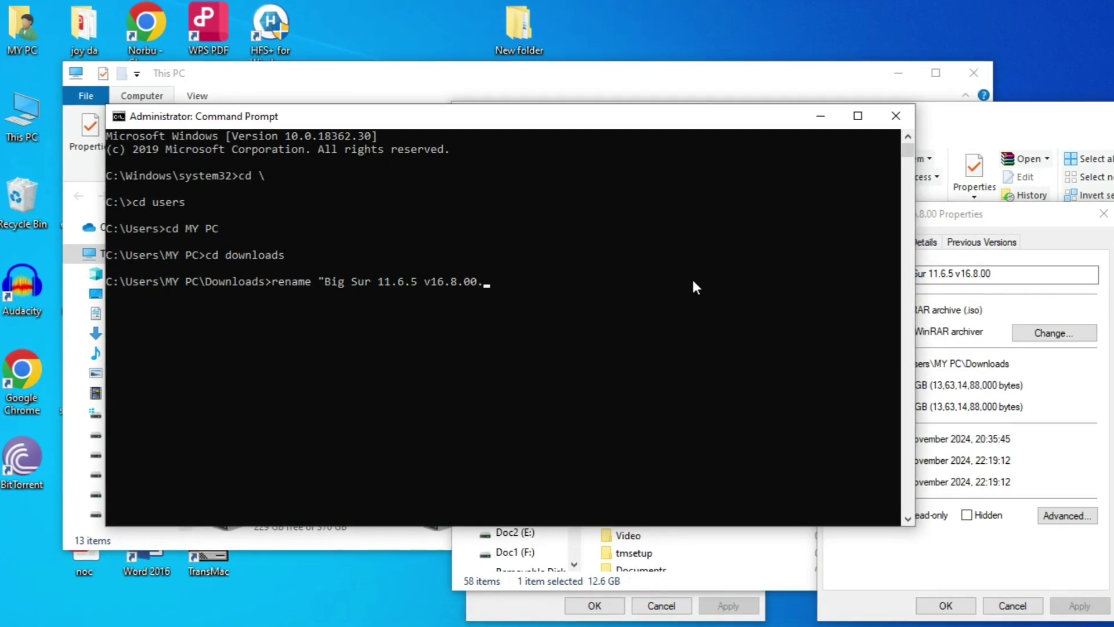
text(iso" ")
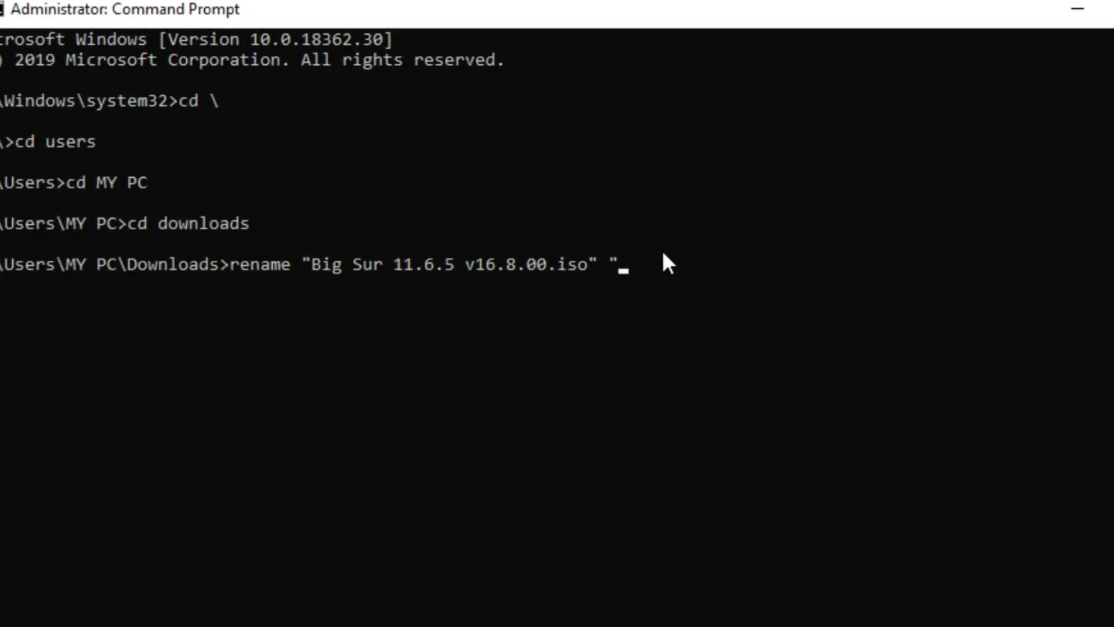
- Finish the rename with new name "Big Sur 11.6.5 v16.8.00.dmg" and run it
key(ctrl+v)
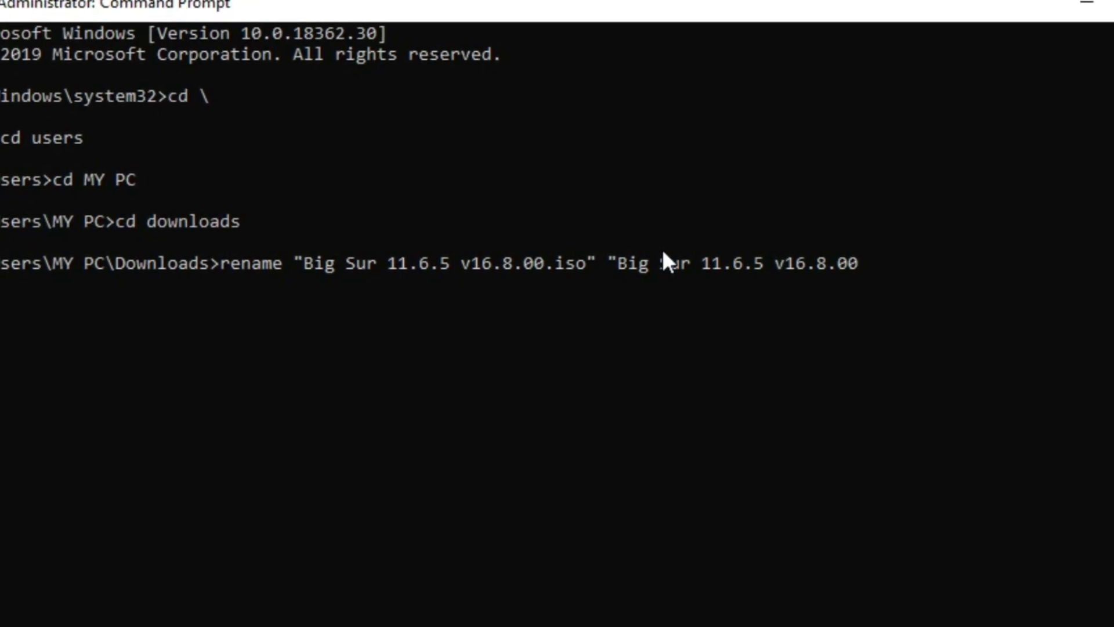
text(.m)
text(d)
key(BackSpace)
key(BackSpace)
text(d)
text(n)
key(BackSpace)
text(mg)
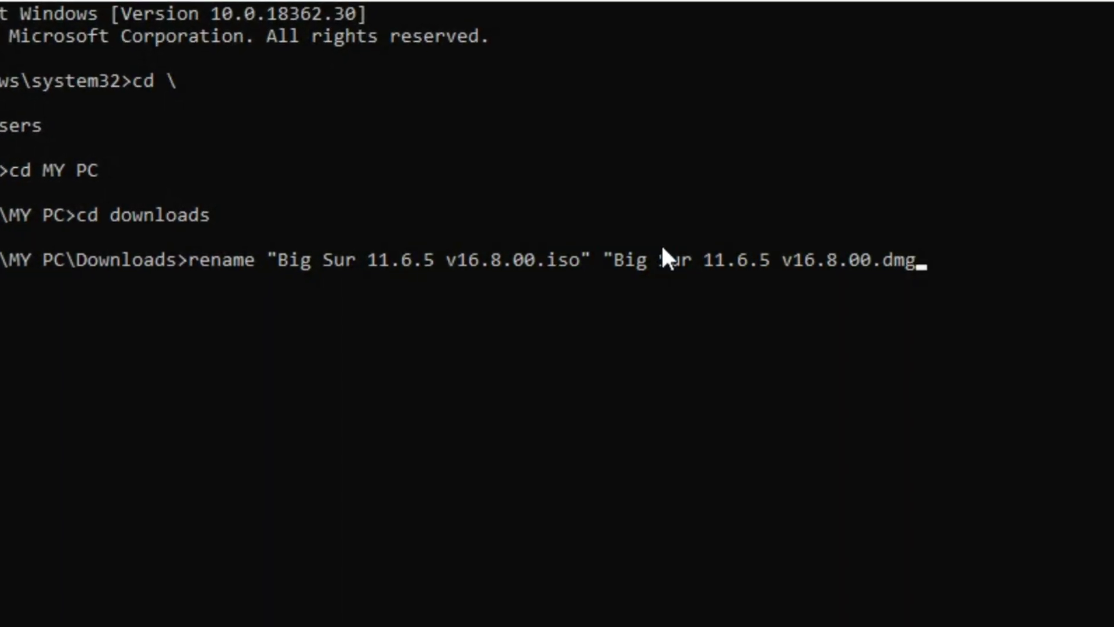
text(")
key(Return)
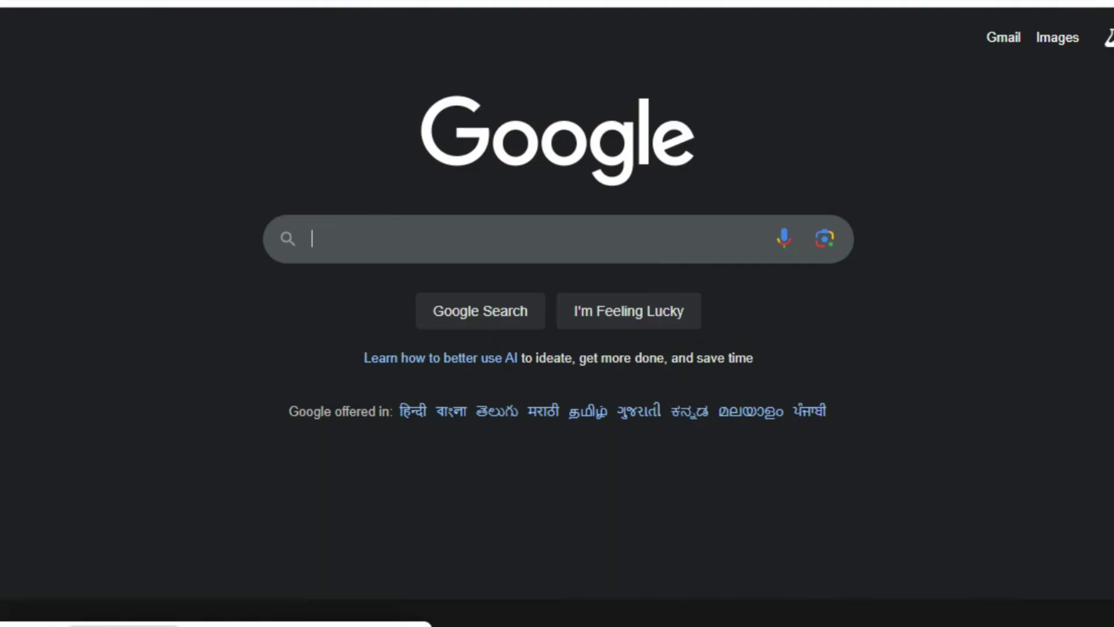
- Search Google for 'transmac download' and open the TechSpot TransMac download result
text(tra)
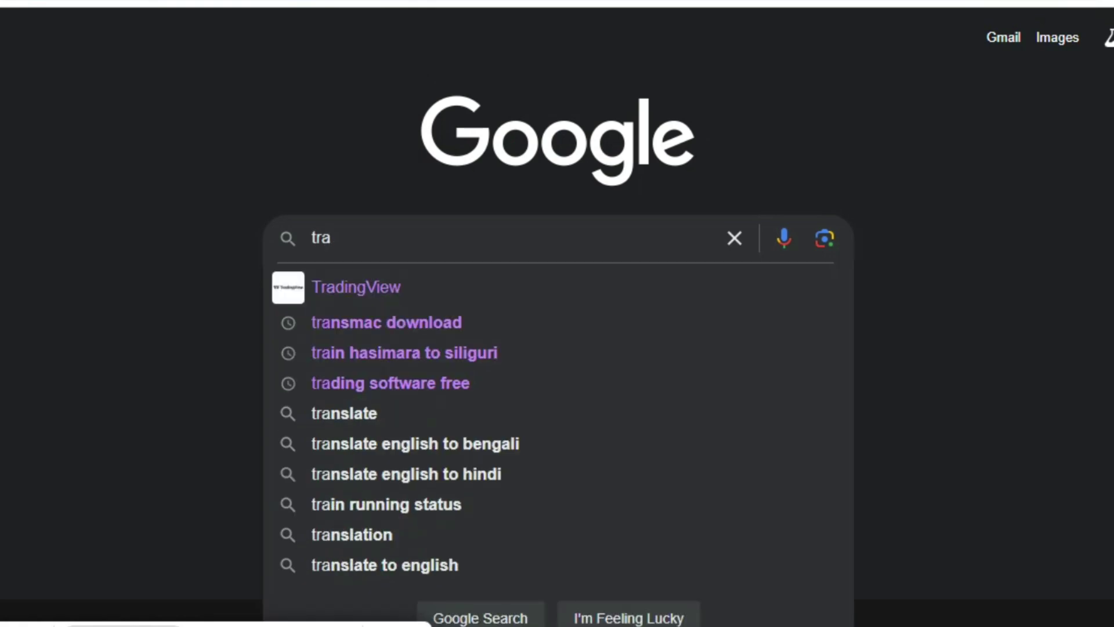
text(ns)
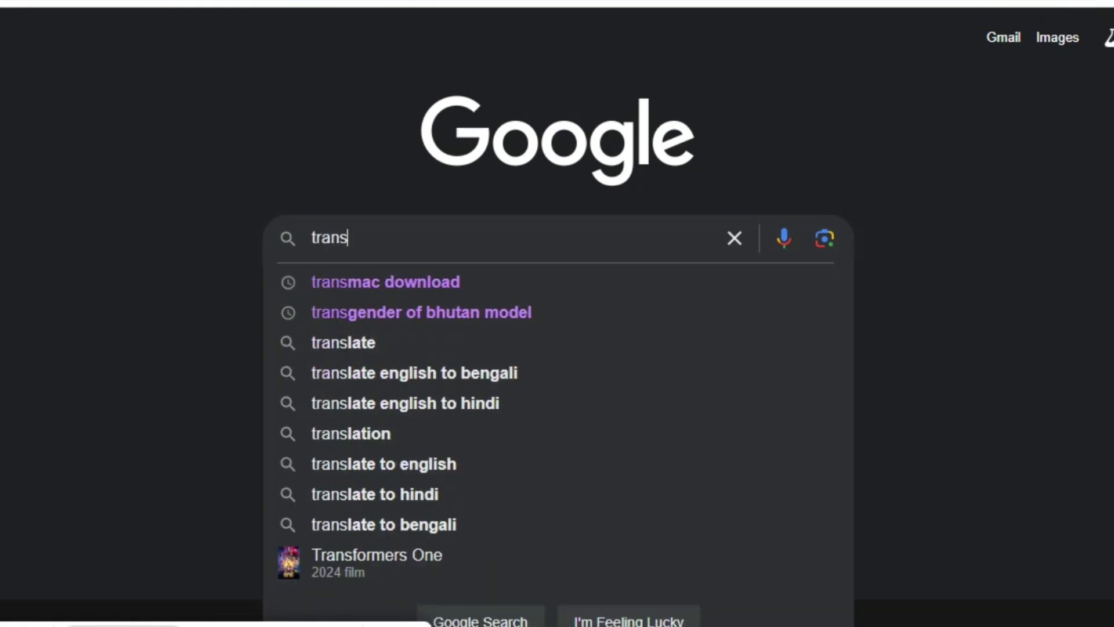
key(Down)
key(Return)
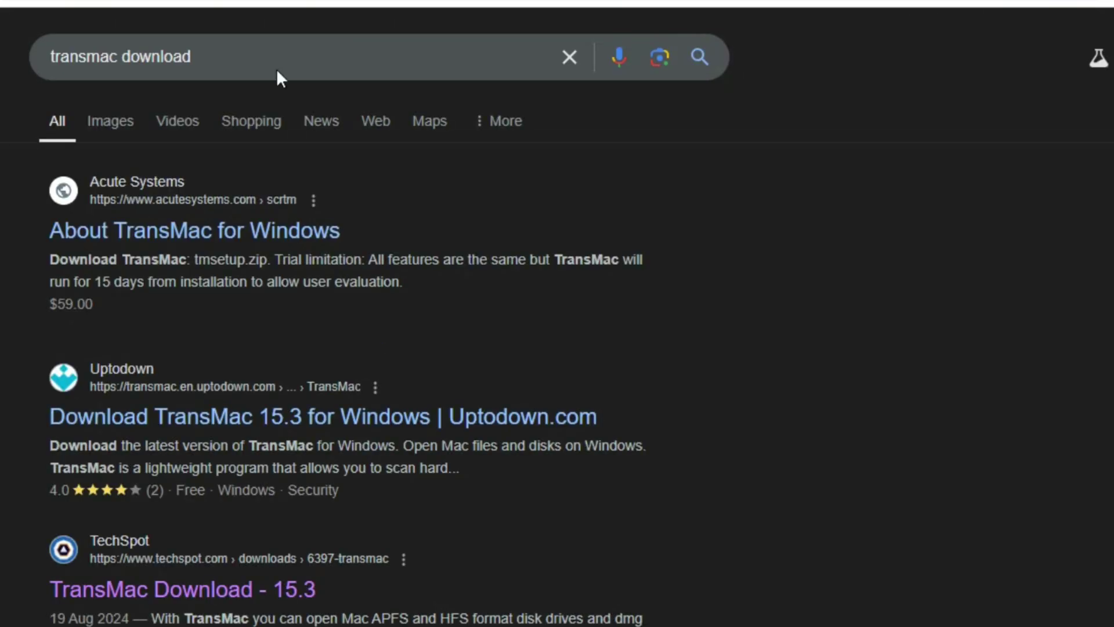
click(172, 588)
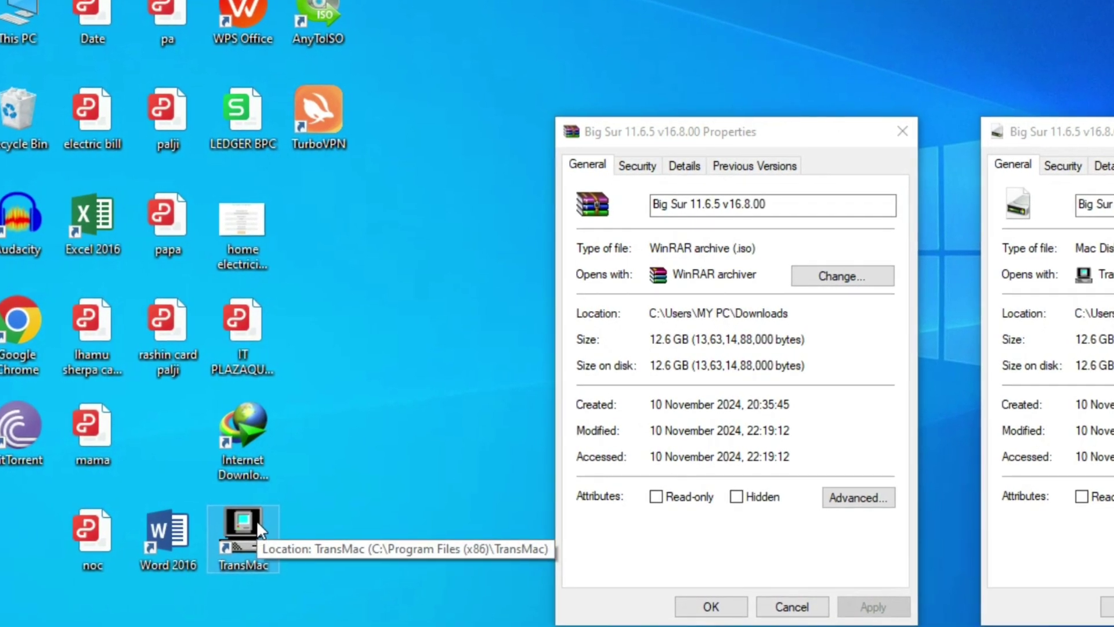
- Start TransMac as administrator and continue past the trial notice
right_click(261, 520)
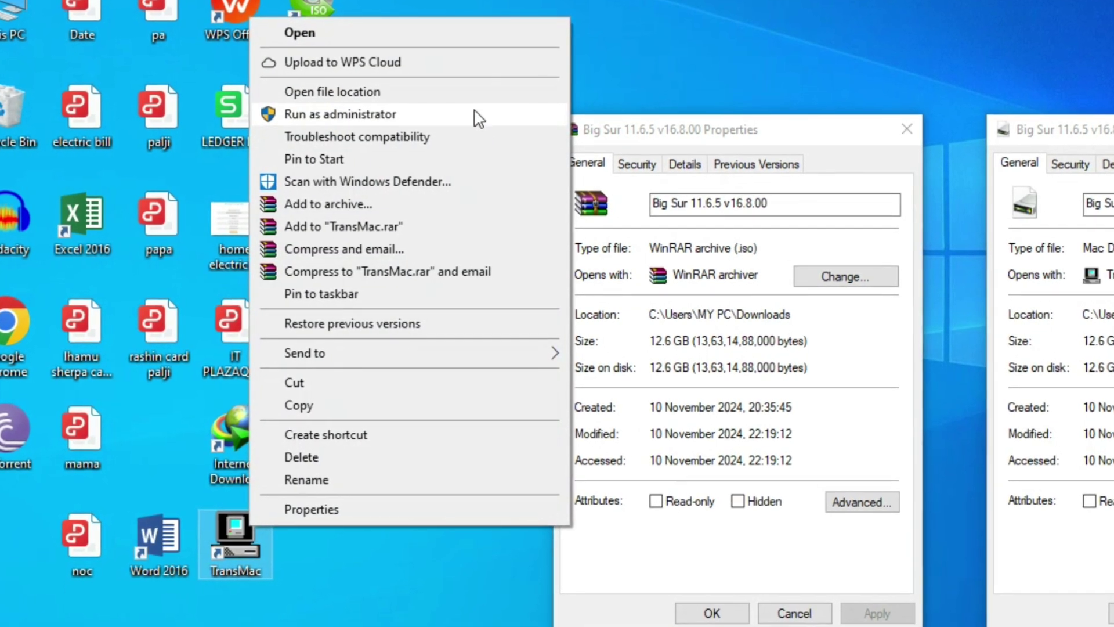
click(472, 115)
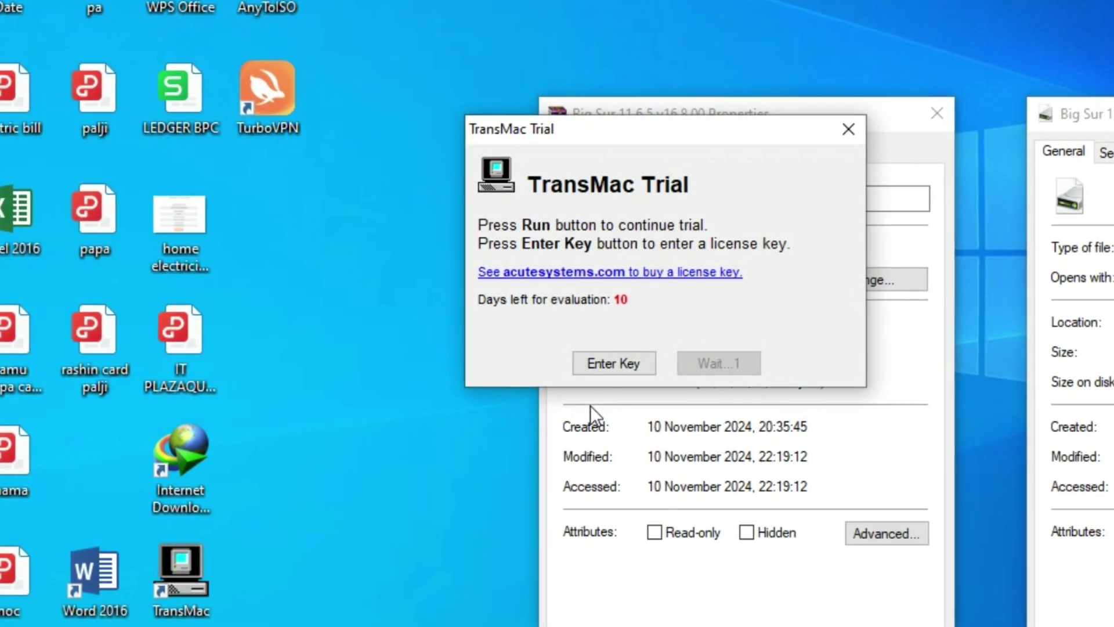
click(696, 370)
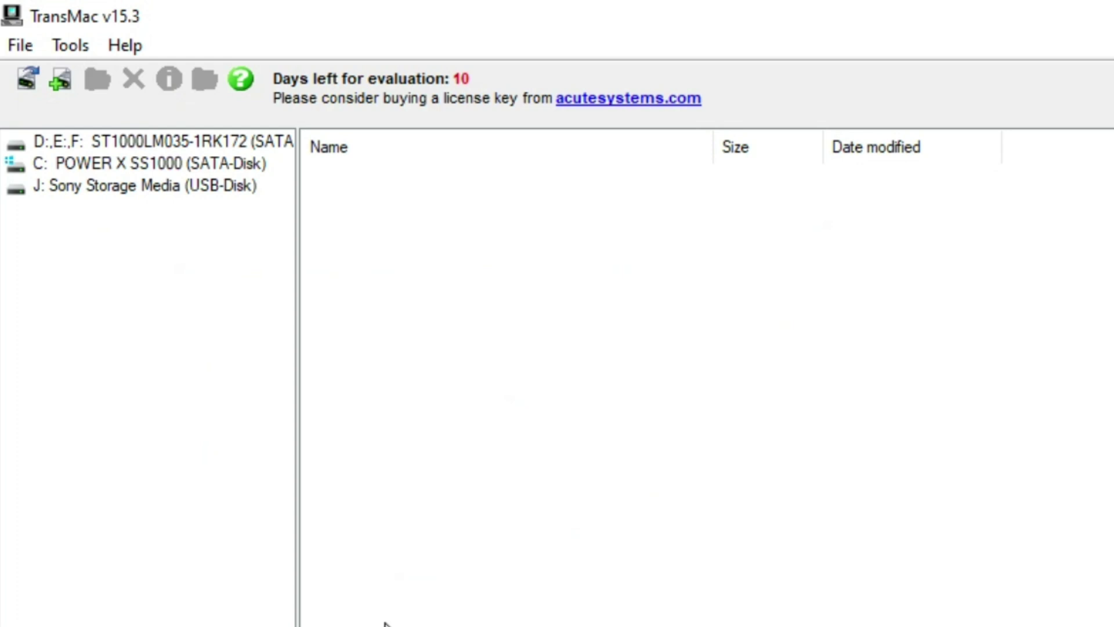
- Format the 14 GB J: USB drive for Mac with volume name 'mac', confirming each prompt
right_click(125, 186)
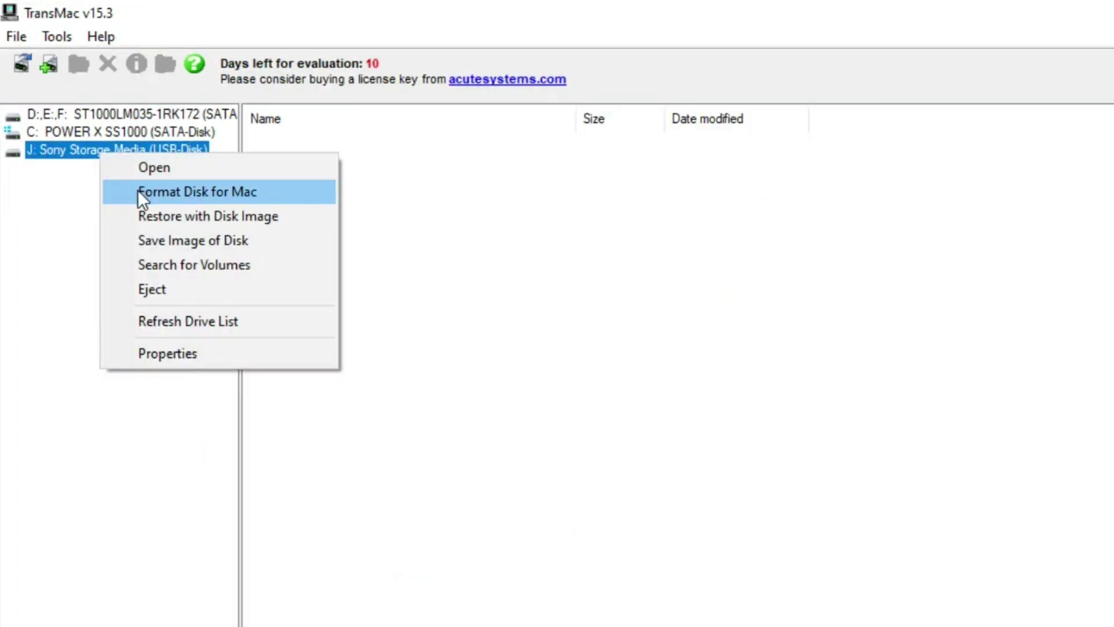
click(139, 192)
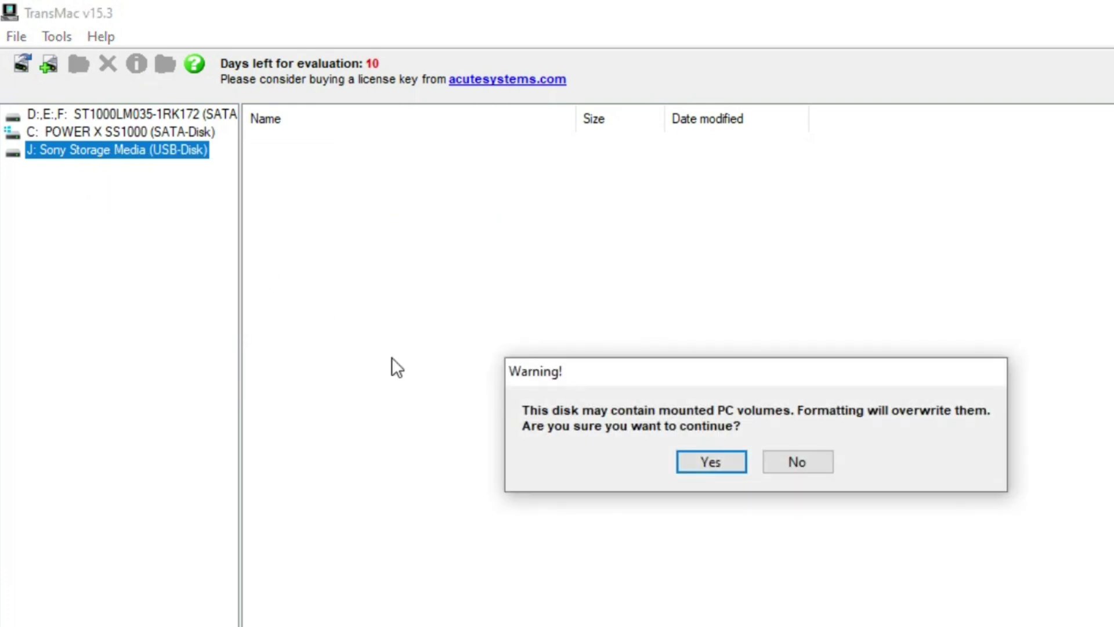
click(705, 466)
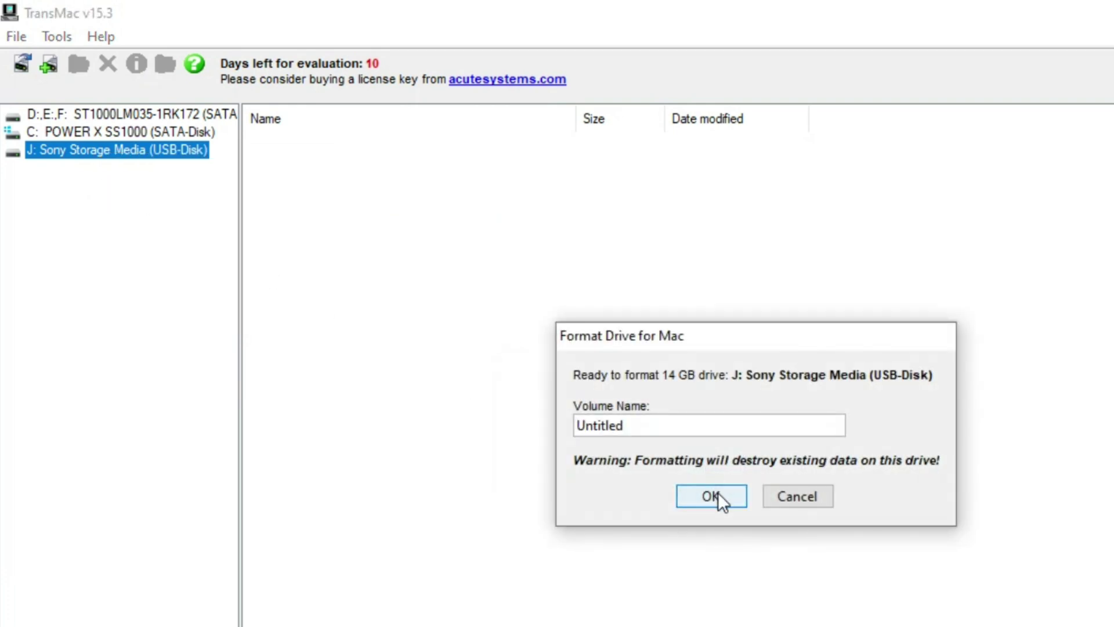
text(mac)
click(718, 495)
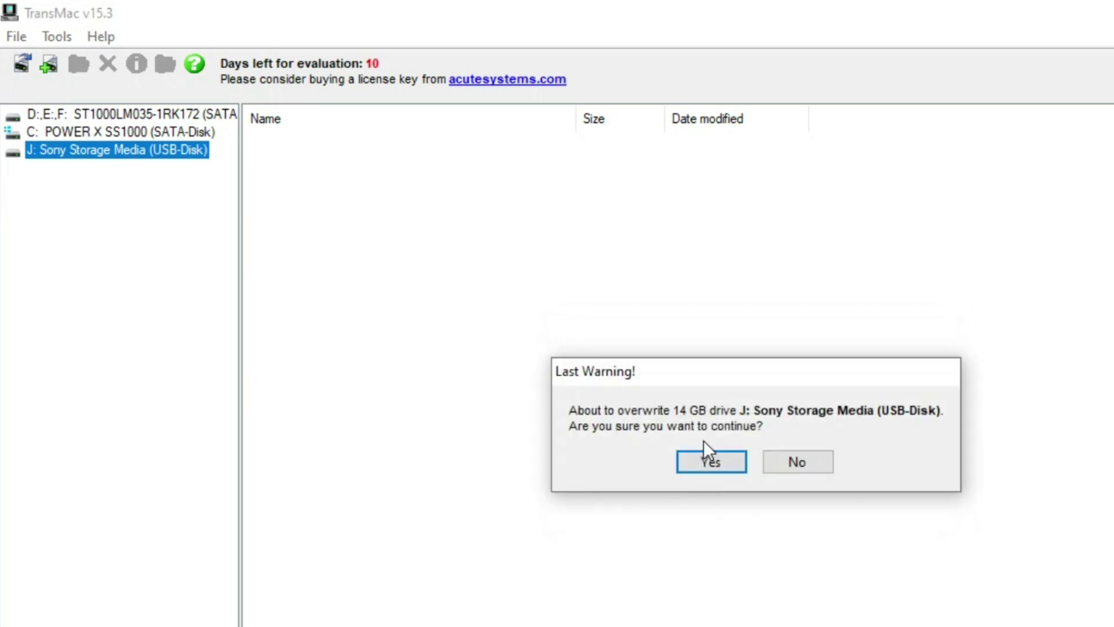
click(705, 460)
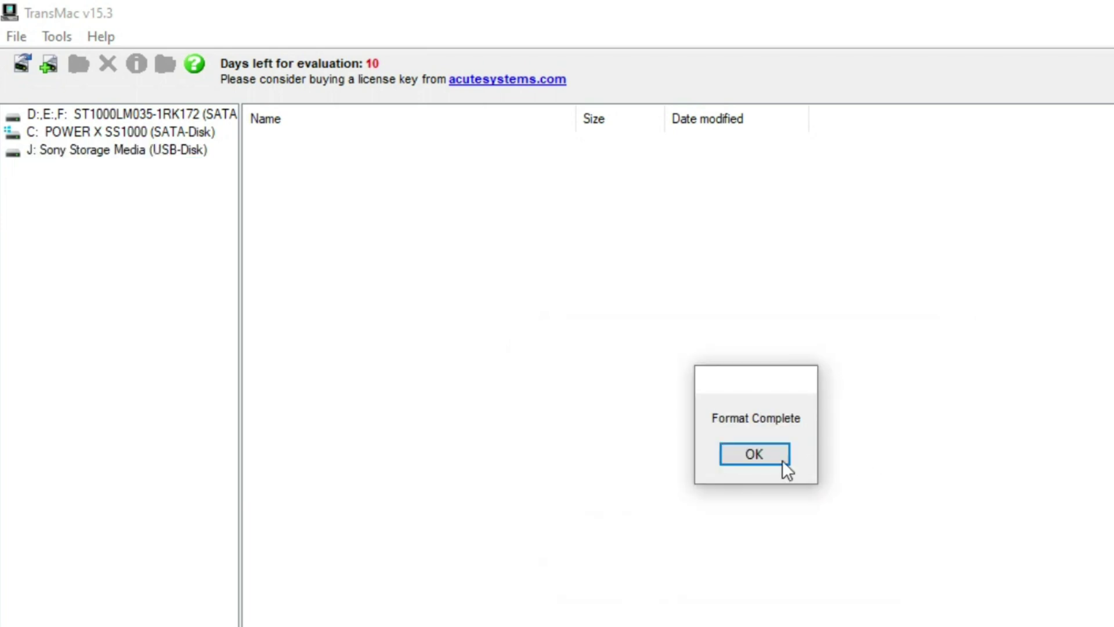
click(783, 460)
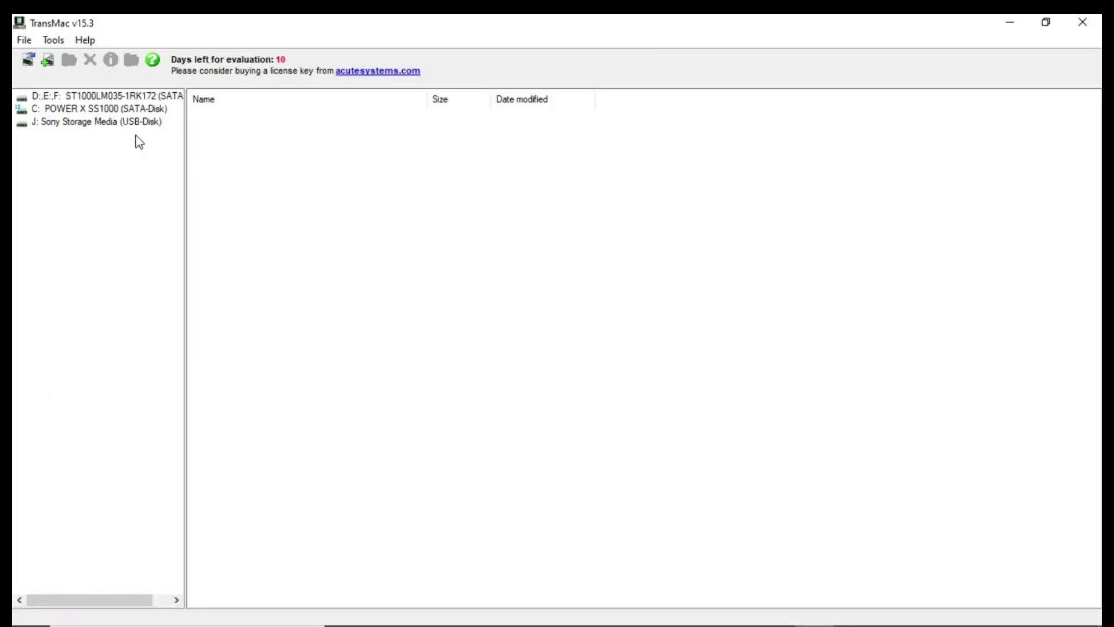
- Restore Big Sur 11.6.5 v16.8.00.dmg onto the J: drive with Enlarge volume to drive size ticked
right_click(120, 128)
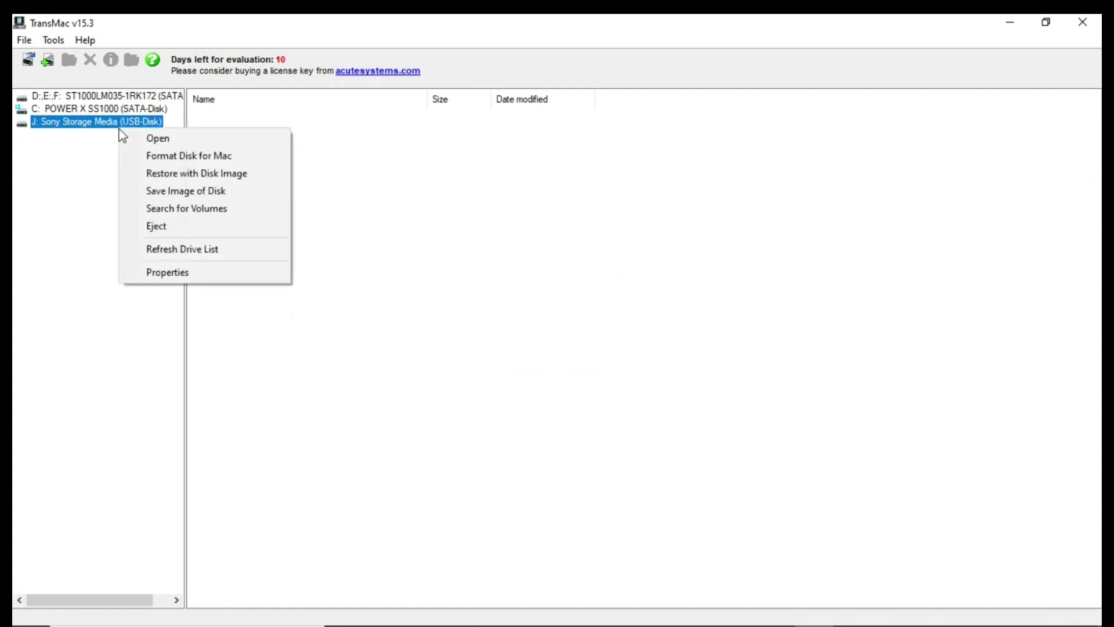
click(143, 174)
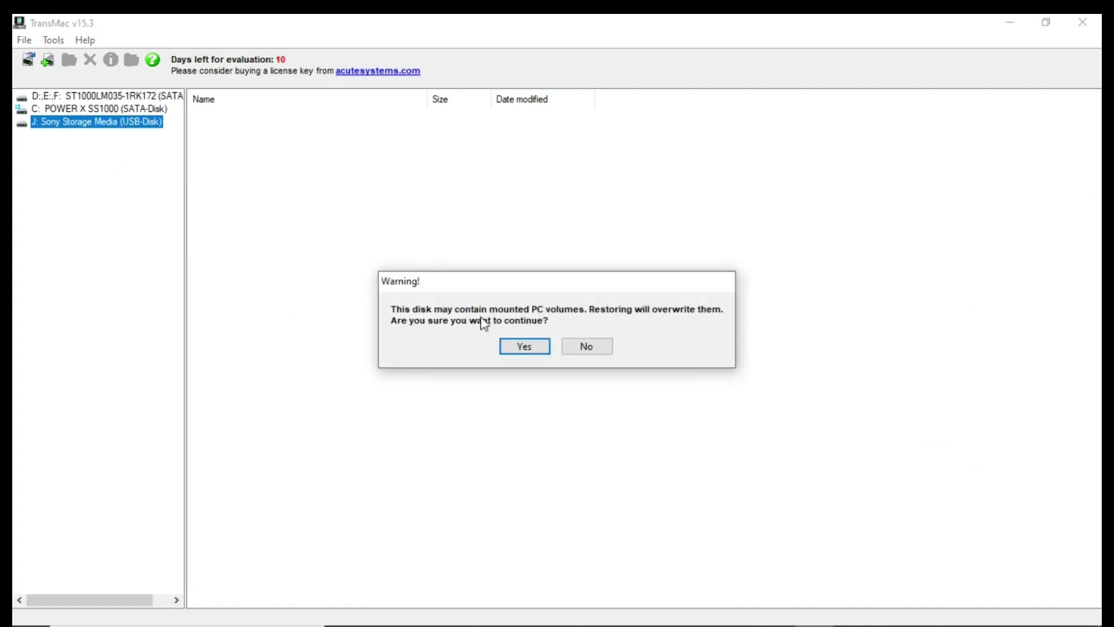
click(523, 346)
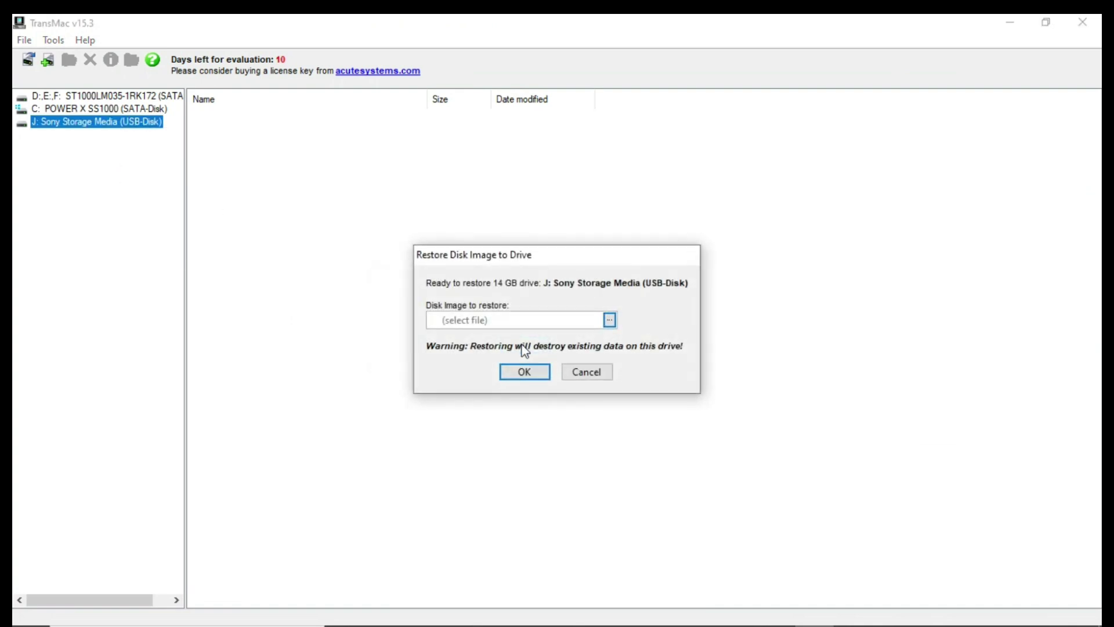
click(609, 320)
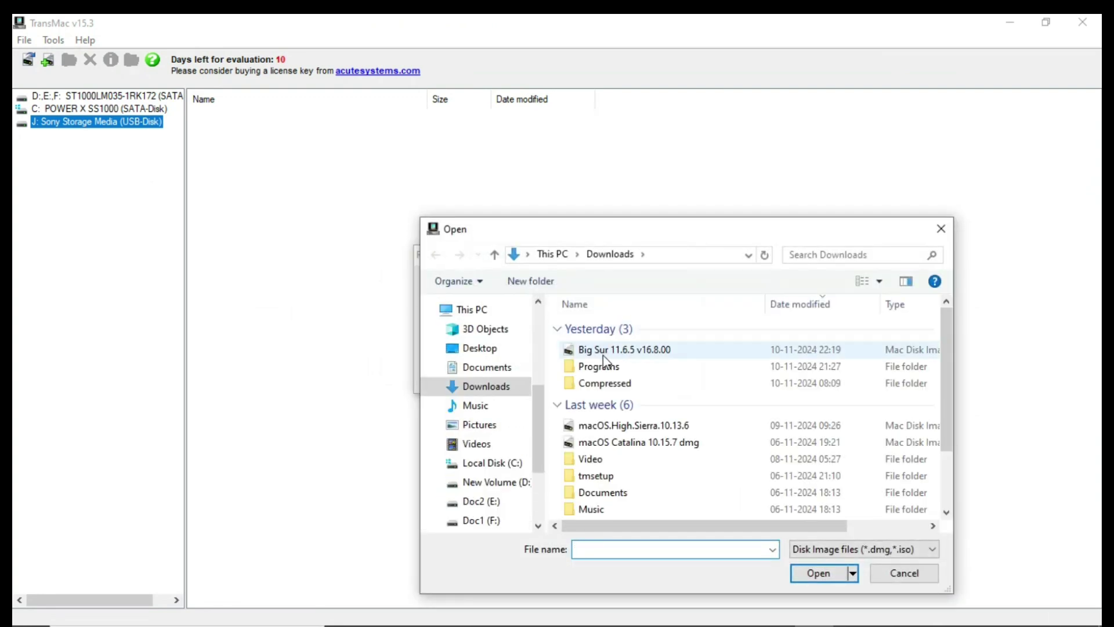
double_click(603, 349)
click(515, 372)
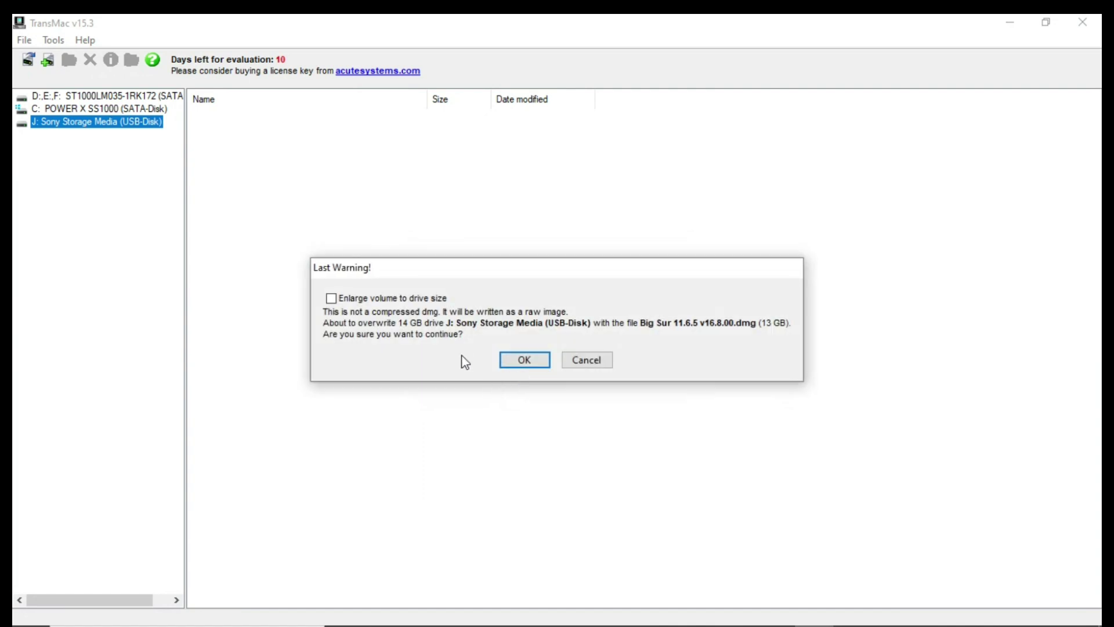
click(333, 300)
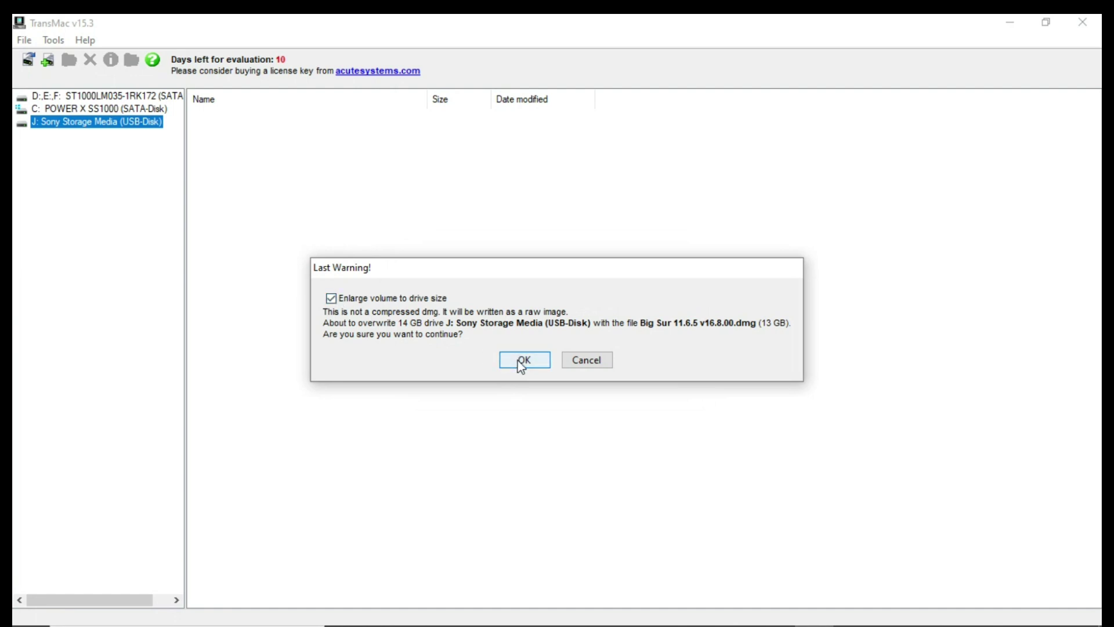
click(522, 361)
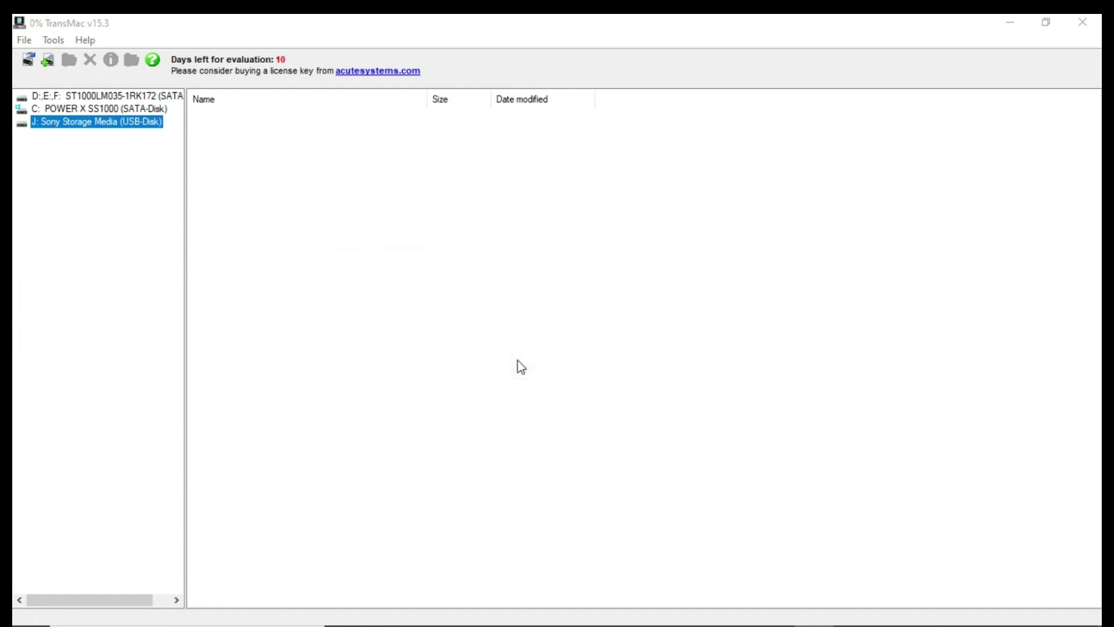